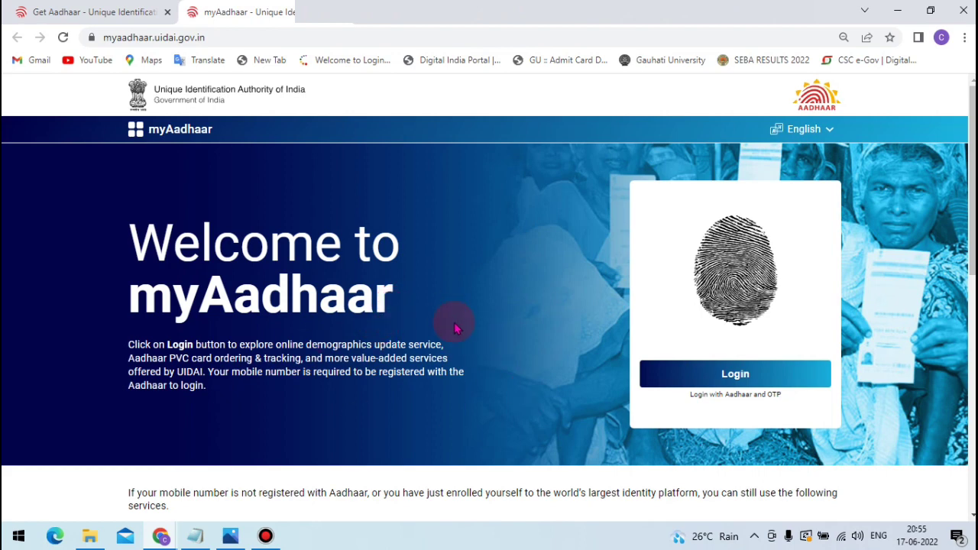
Open the Retrieve EID / Aadhaar number service from the myAadhaar service cards.
{"action": "scroll", "coordinate": [459, 344], "scroll_direction": "down", "scroll_amount": 2}
{"action": "scroll", "coordinate": [456, 346], "scroll_direction": "down", "scroll_amount": 2}
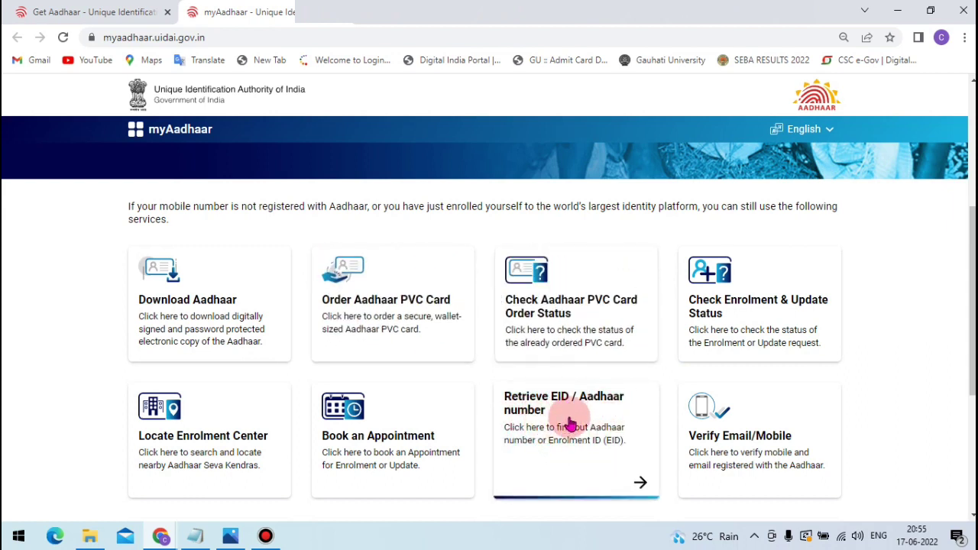
{"action": "left_click", "coordinate": [610, 475]}
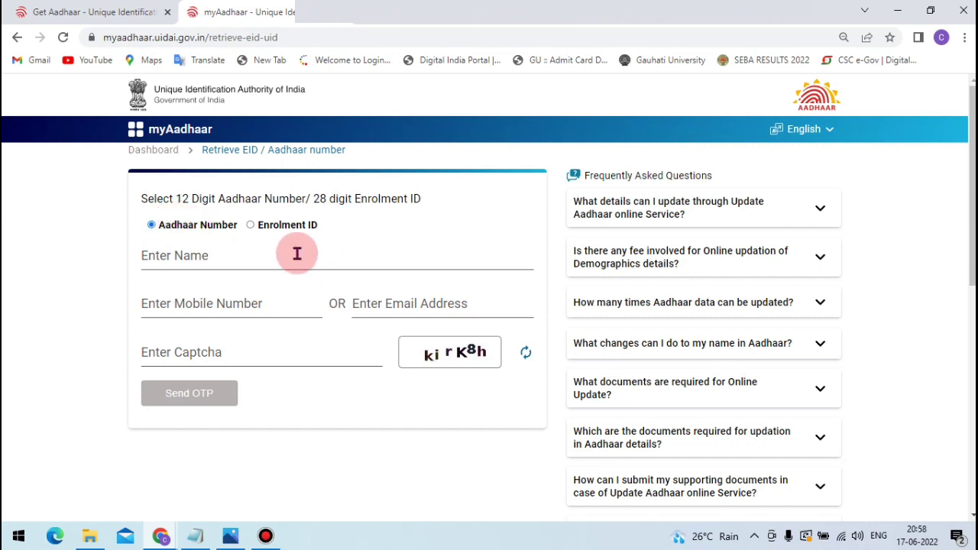
{"action": "left_click", "coordinate": [250, 225]}
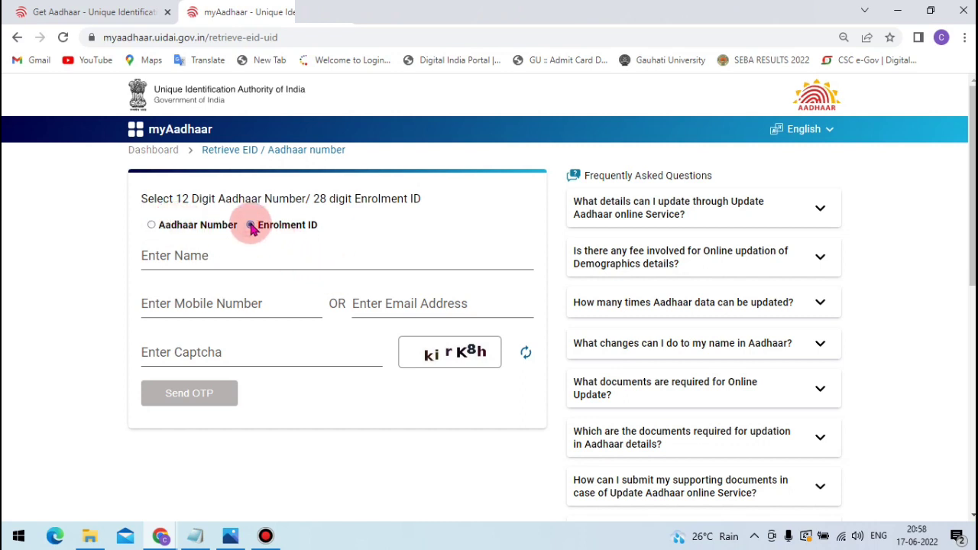
{"action": "left_click", "coordinate": [152, 228]}
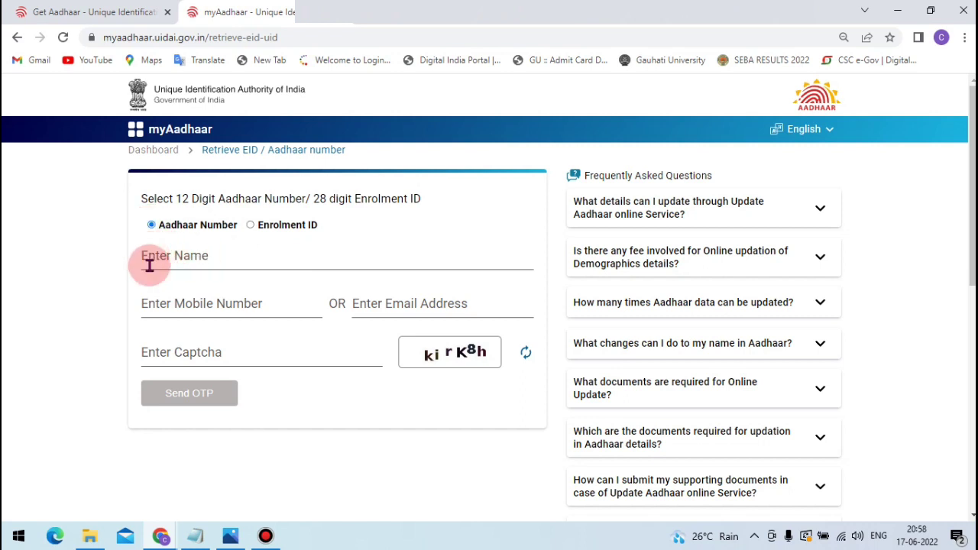
{"action": "left_click", "coordinate": [215, 261]}
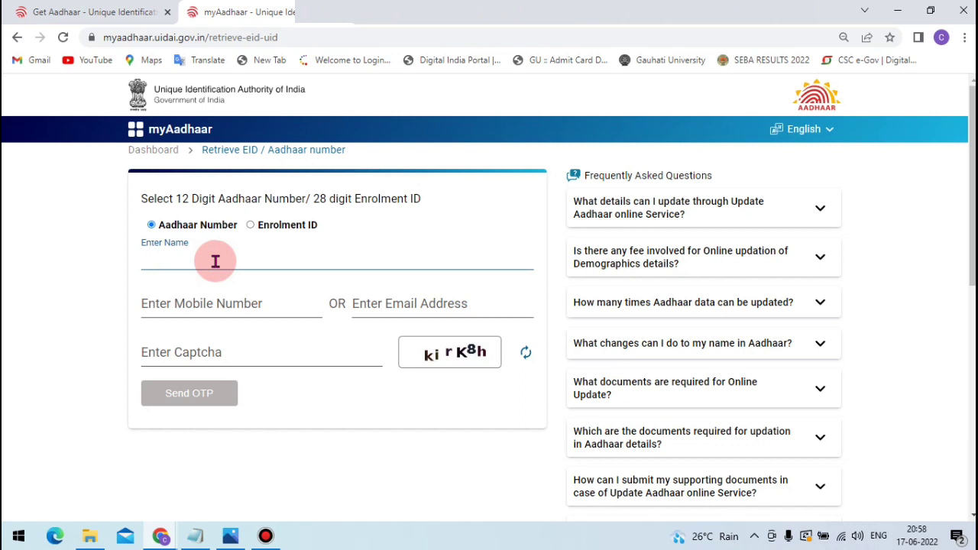
{"action": "left_click", "coordinate": [233, 308]}
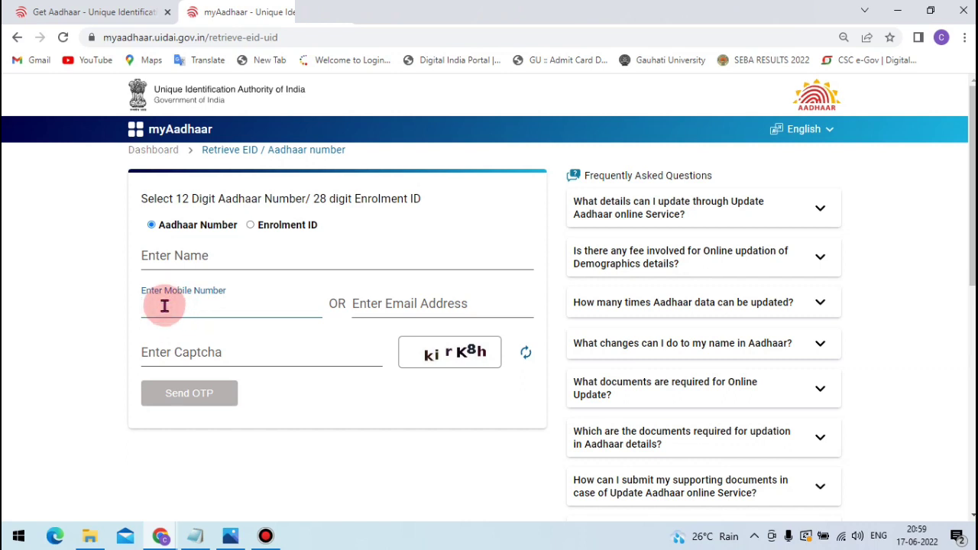
{"action": "left_click", "coordinate": [392, 303]}
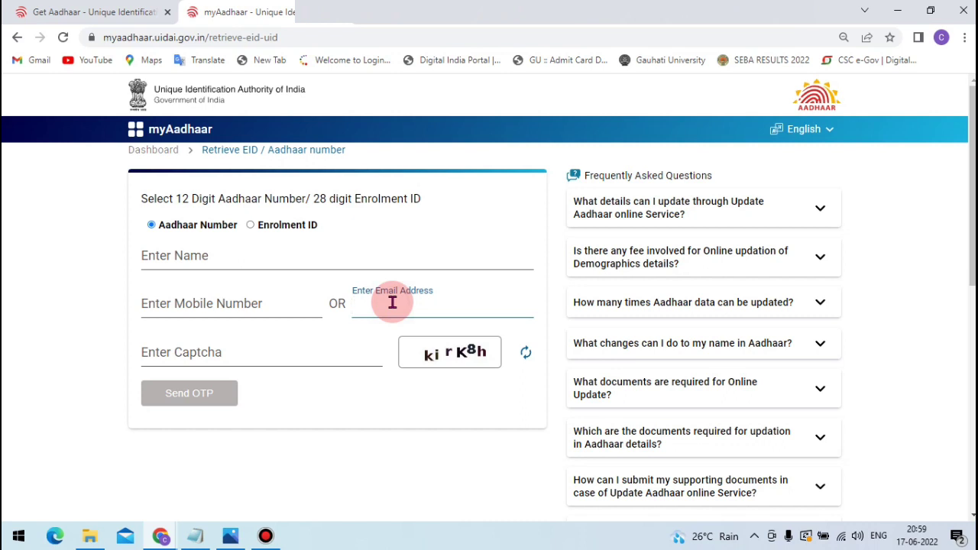
{"action": "left_click", "coordinate": [267, 358]}
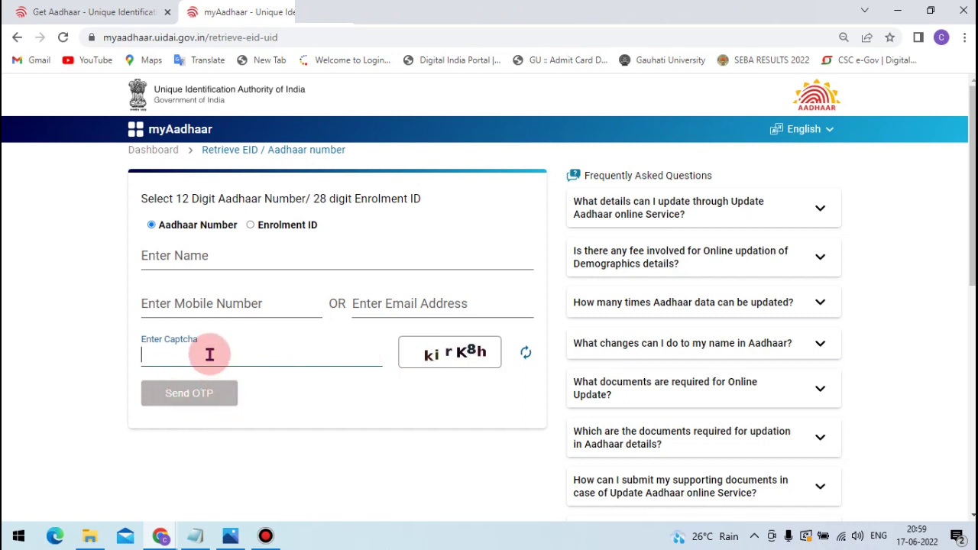
{"action": "left_click", "coordinate": [202, 256]}
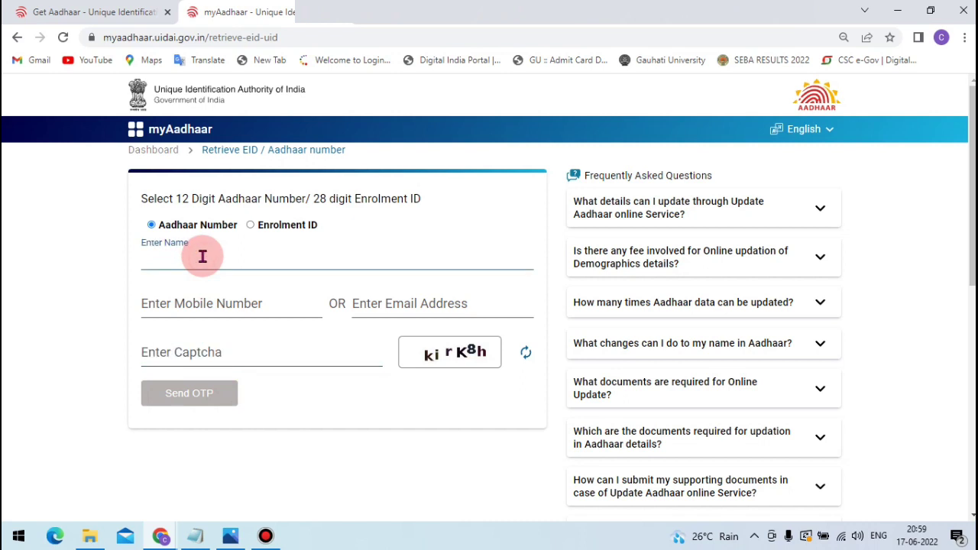
Fill in the resident's name, registered mobile number and the captcha, then request the OTP.
{"action": "type", "text": "El"}
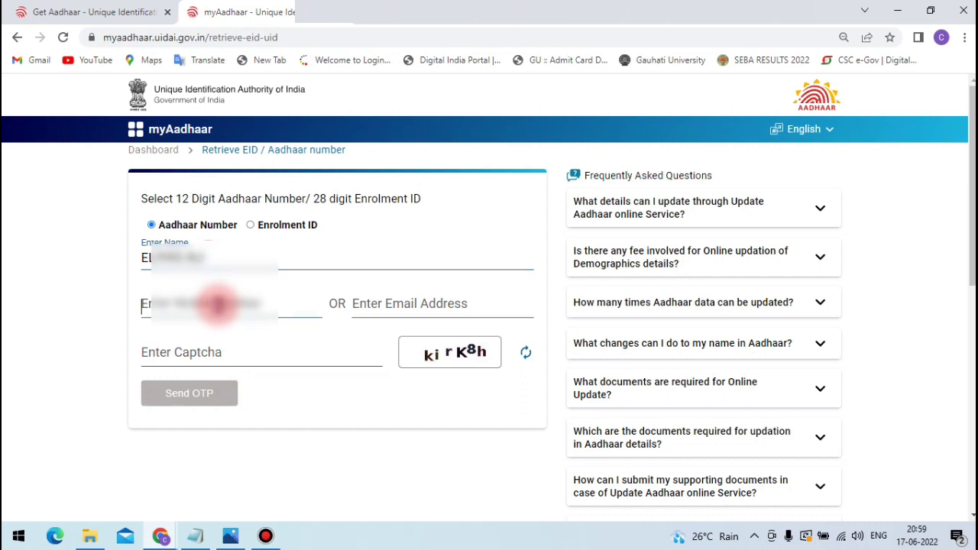
{"action": "left_click", "coordinate": [148, 311]}
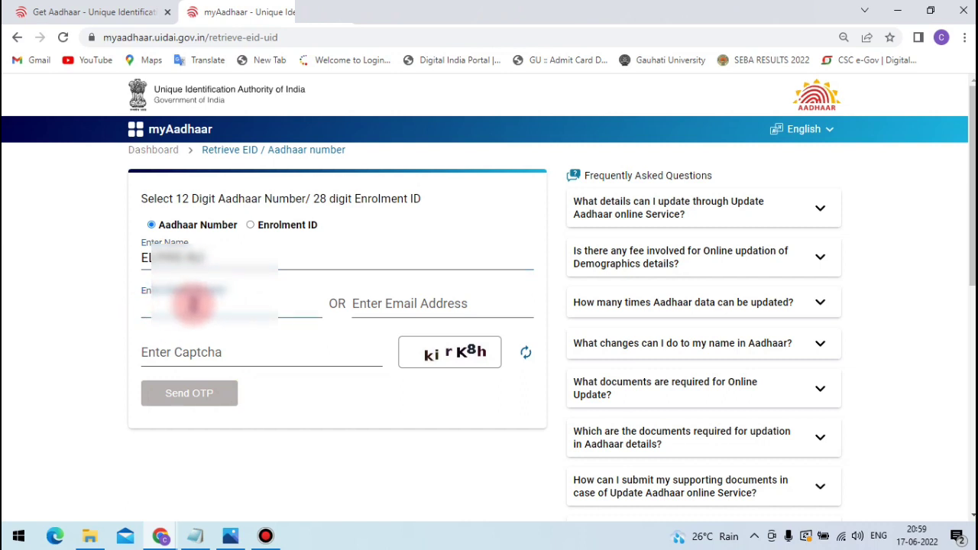
{"action": "type", "text": "62"}
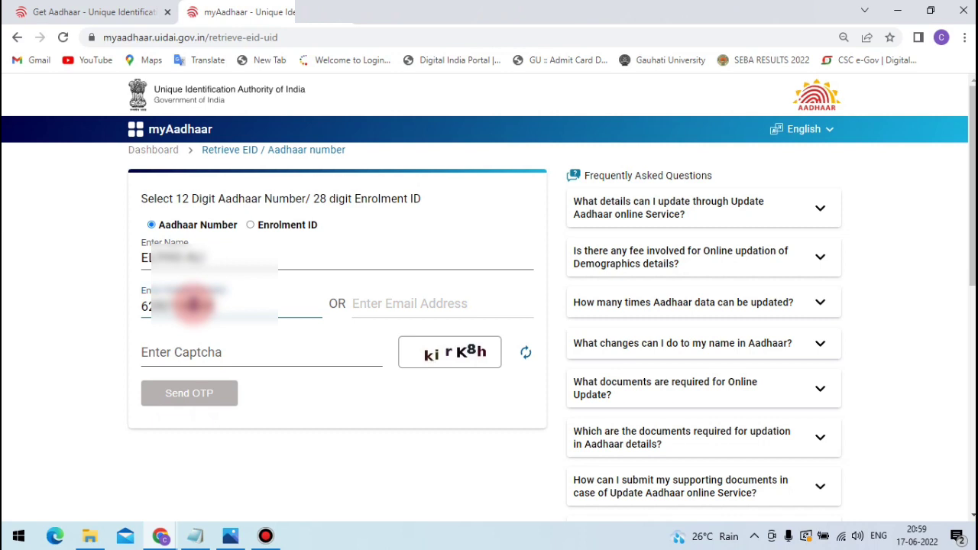
{"action": "left_click", "coordinate": [262, 358]}
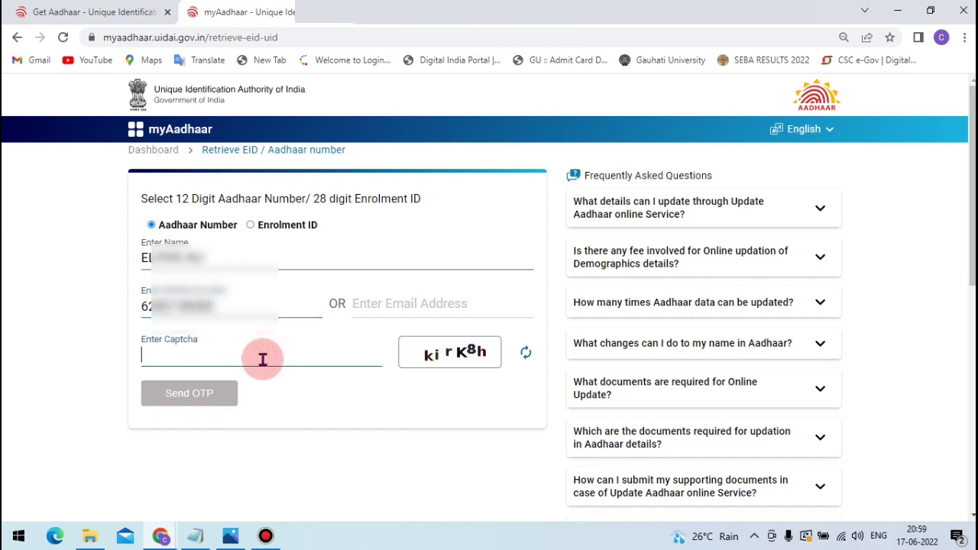
{"action": "type", "text": "kir"}
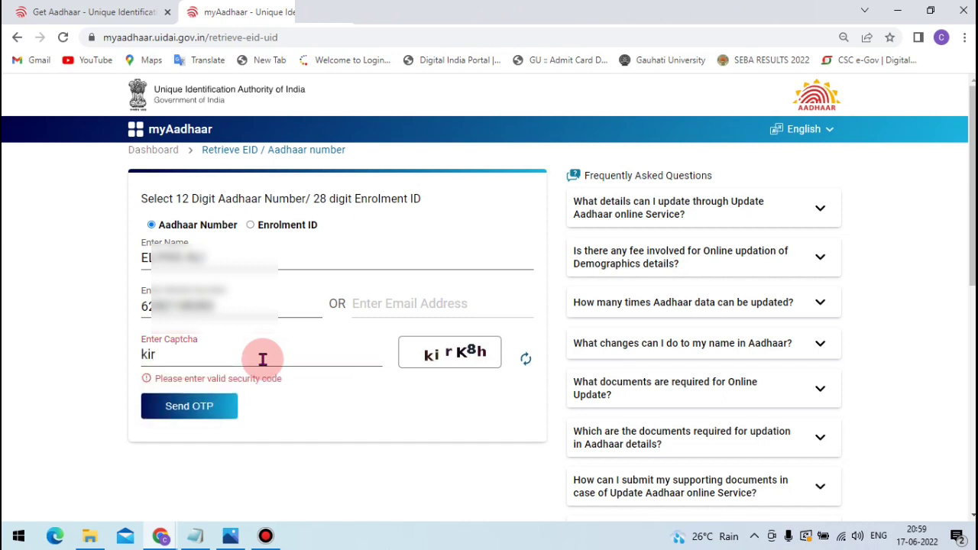
{"action": "type", "text": "K8h"}
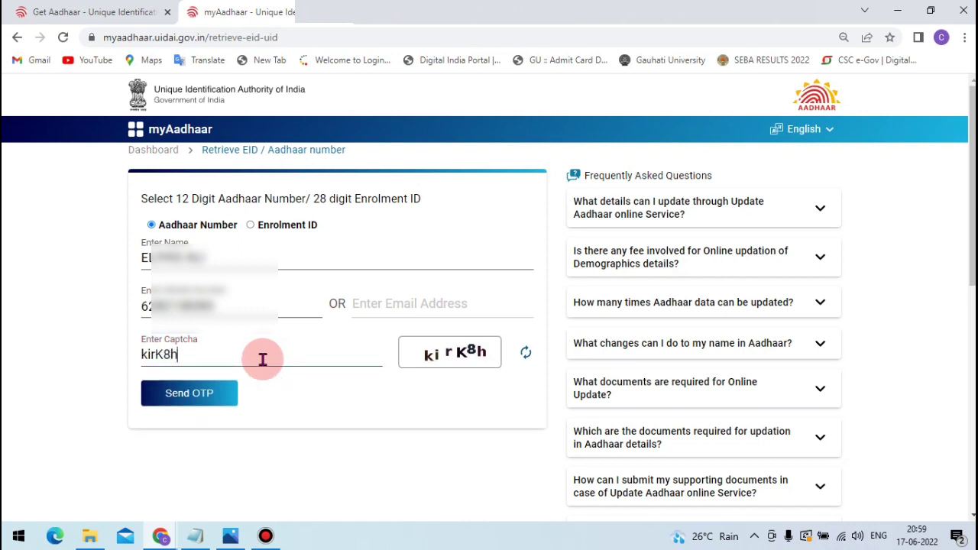
{"action": "left_click", "coordinate": [196, 400]}
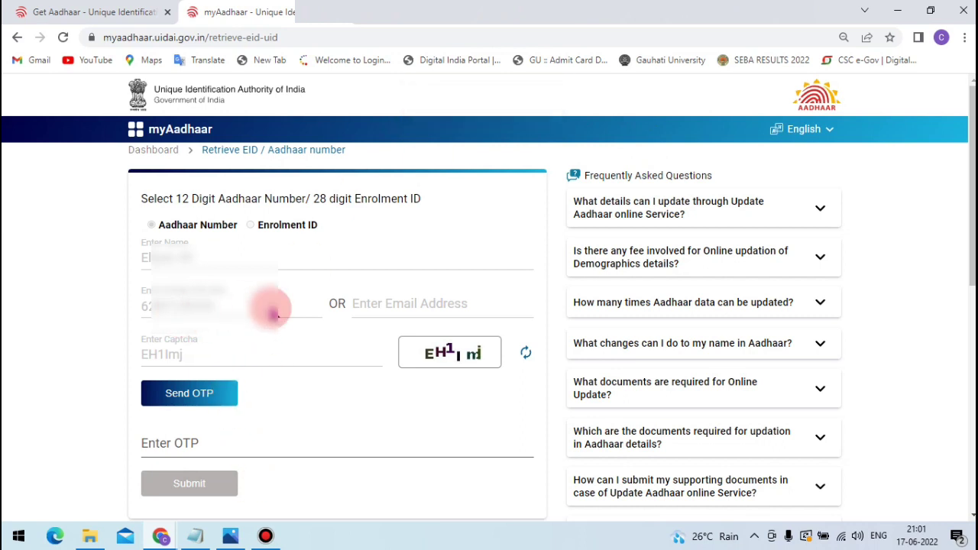
Enter the OTP received by SMS and submit it to retrieve the Aadhaar number.
{"action": "left_click", "coordinate": [184, 447]}
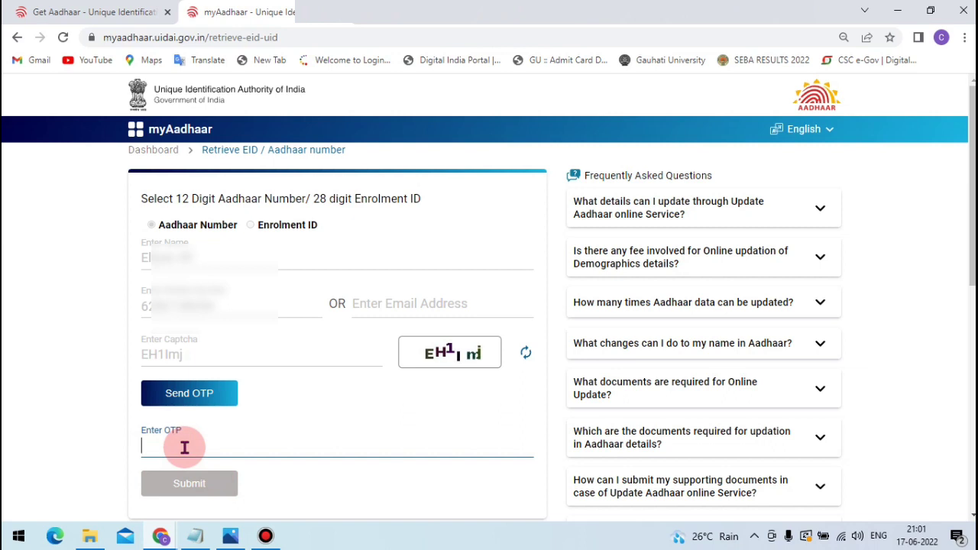
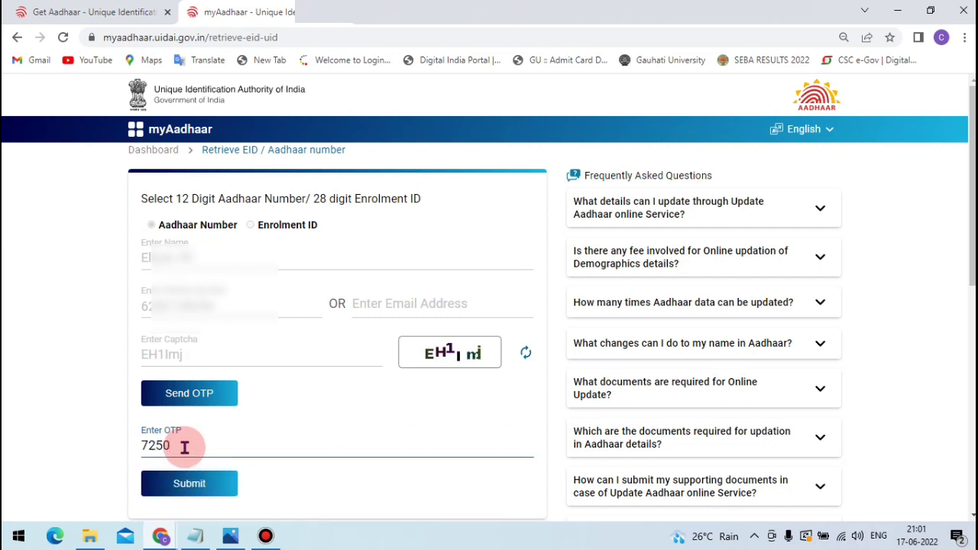
{"action": "left_click", "coordinate": [199, 490]}
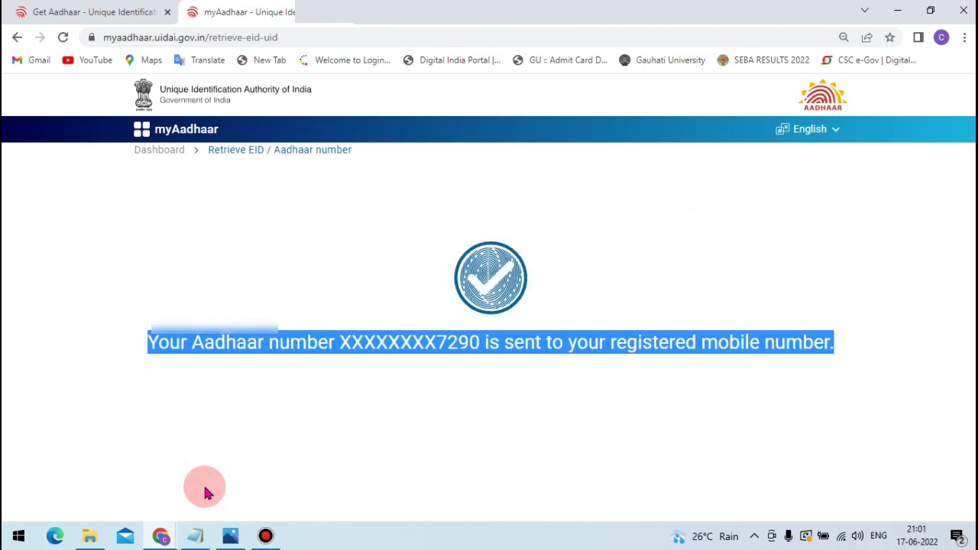
{"action": "left_click", "coordinate": [616, 370]}
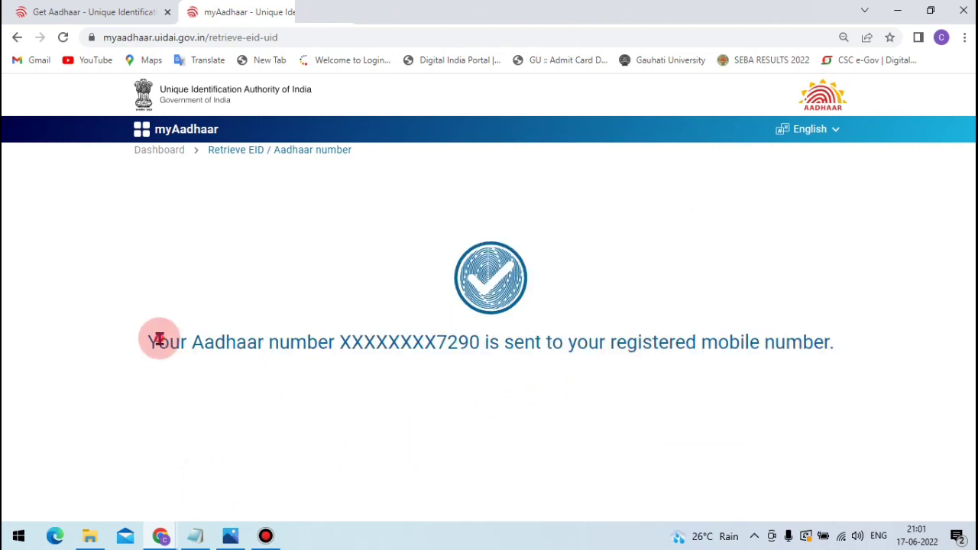
{"action": "left_click_drag", "start_coordinate": [159, 338], "coordinate": [464, 346]}
{"action": "left_click_drag", "start_coordinate": [339, 343], "coordinate": [433, 345]}
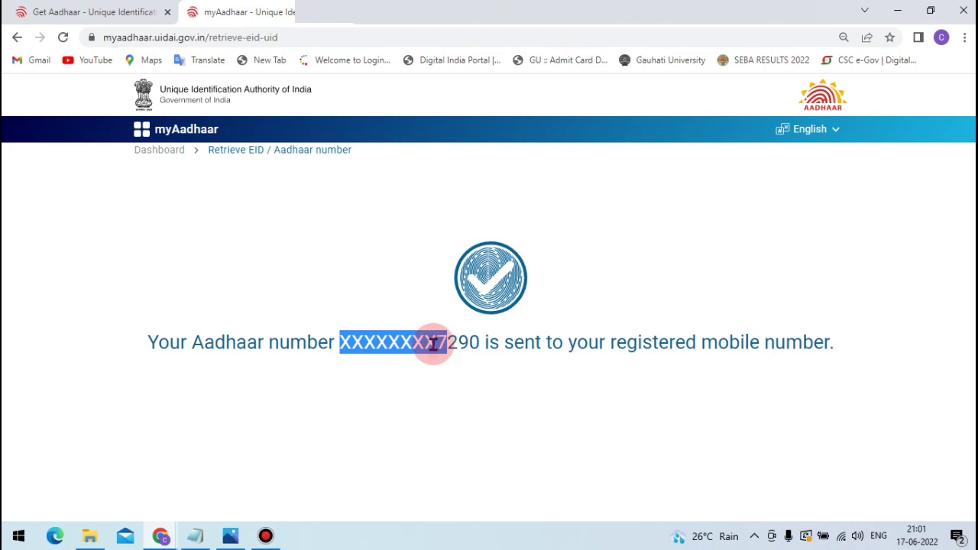
{"action": "triple_click", "coordinate": [422, 346]}
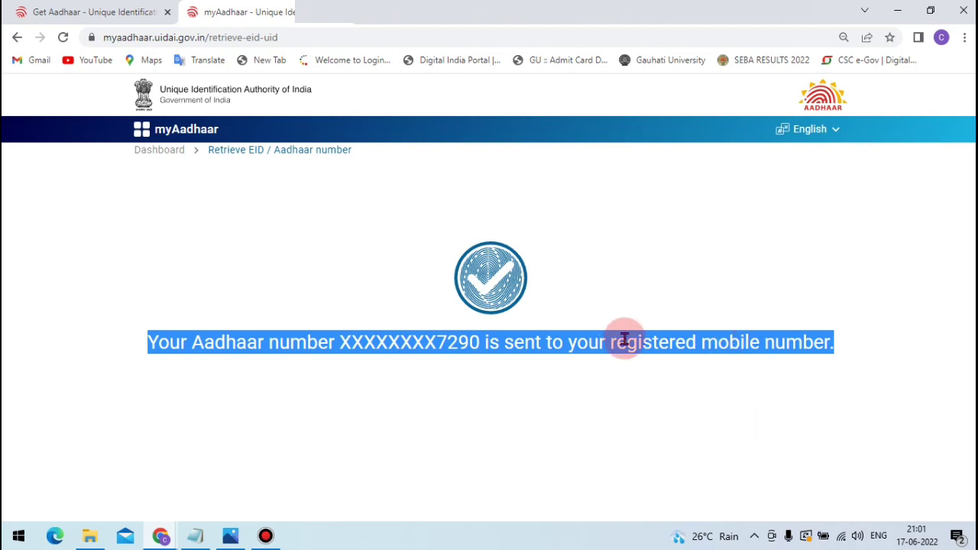
{"action": "left_click", "coordinate": [493, 341]}
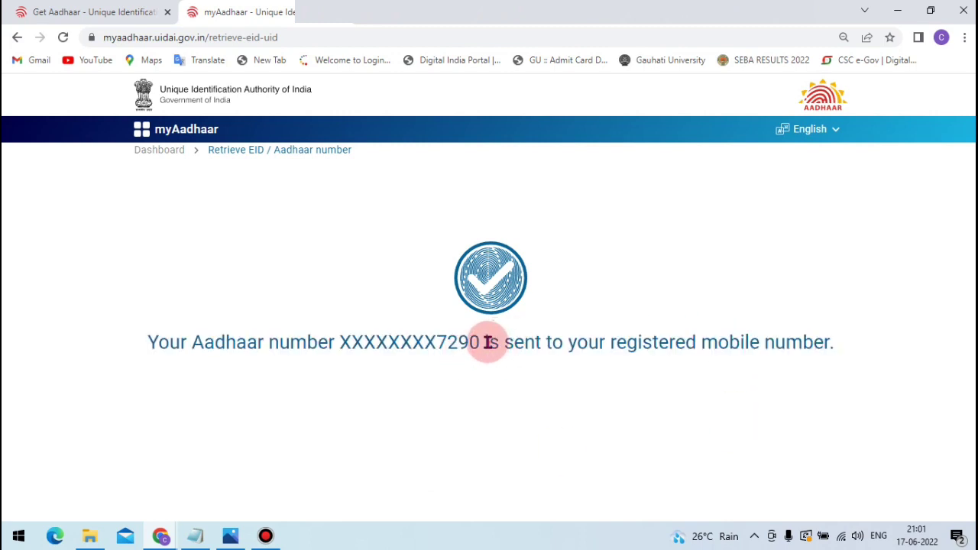
{"action": "left_click_drag", "start_coordinate": [489, 342], "coordinate": [830, 345]}
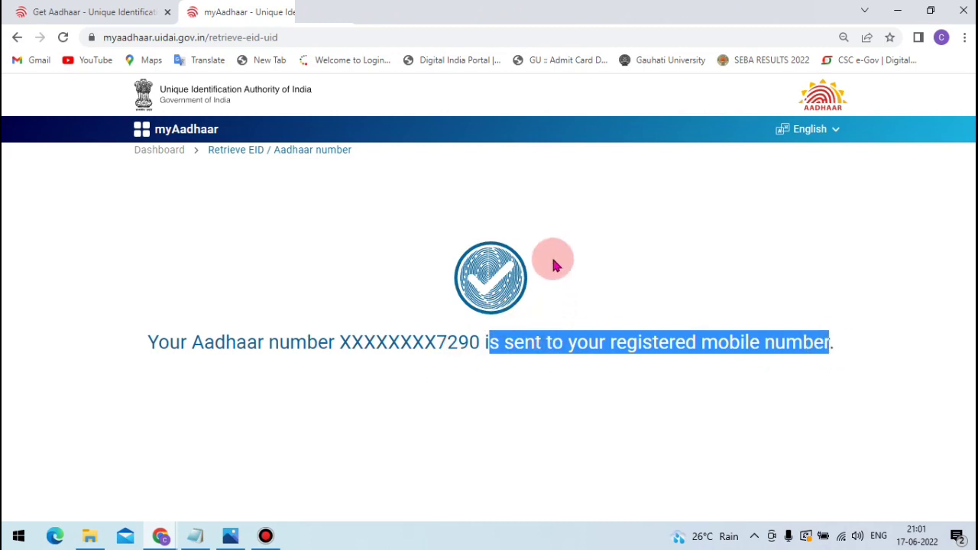
{"action": "left_click", "coordinate": [605, 283]}
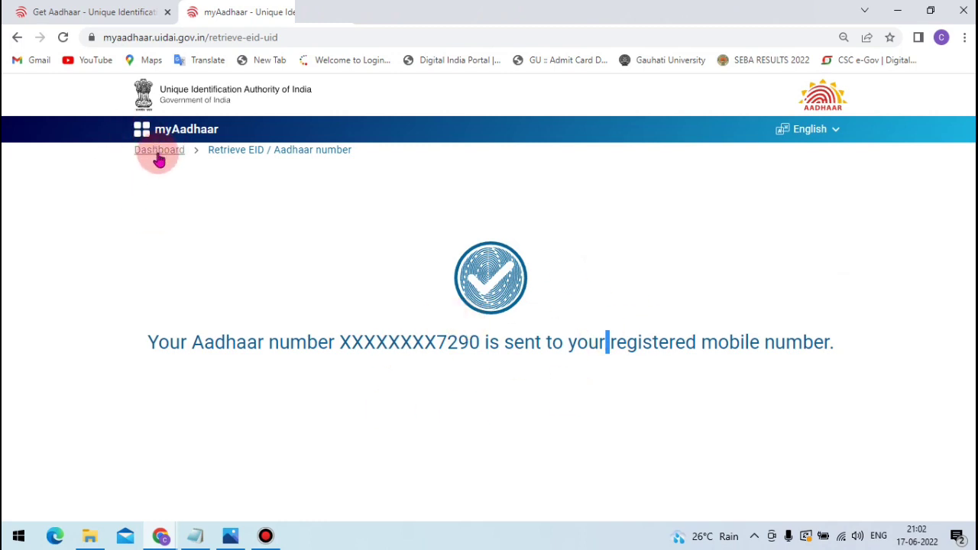
Go back to the dashboard and open the Download Aadhaar form, ready at the captcha field.
{"action": "left_click", "coordinate": [160, 152]}
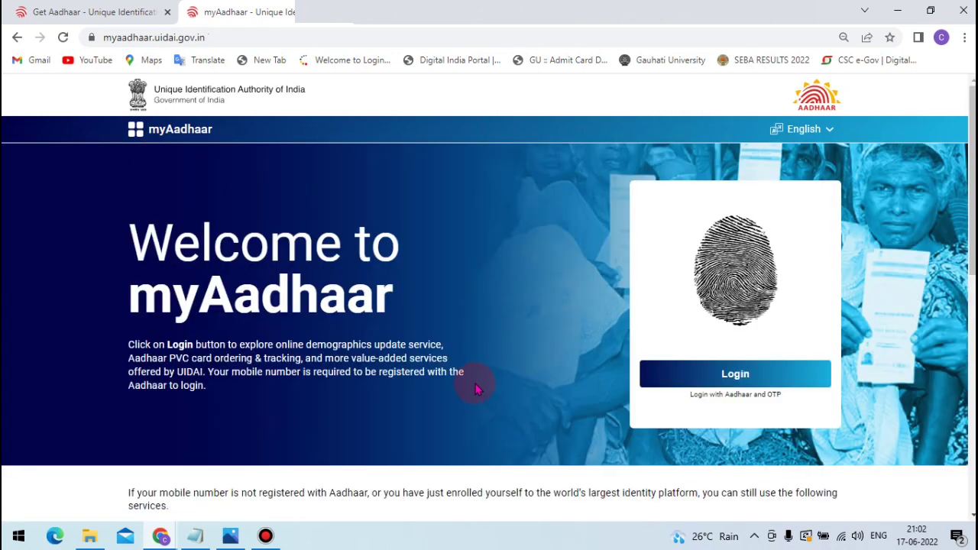
{"action": "scroll", "coordinate": [428, 399], "scroll_direction": "down", "scroll_amount": 4}
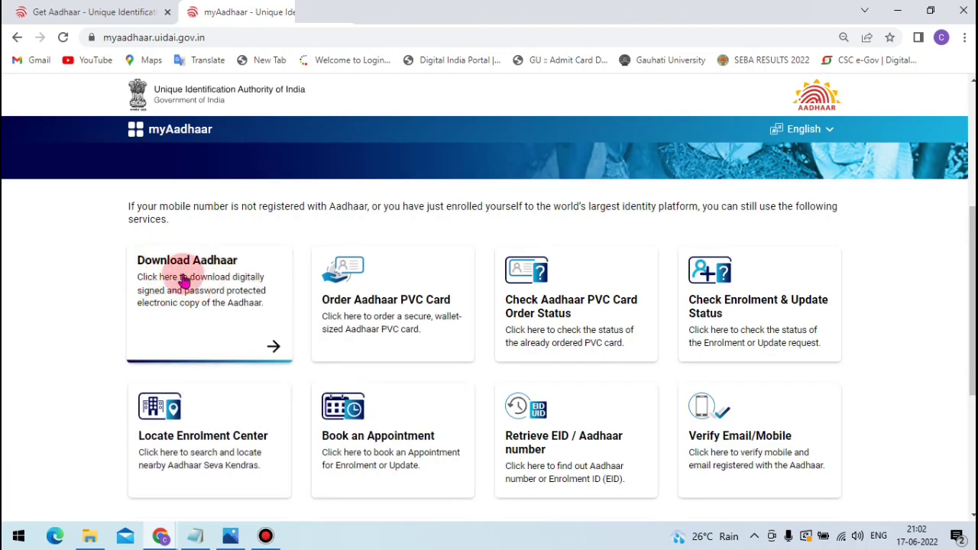
{"action": "left_click", "coordinate": [207, 302]}
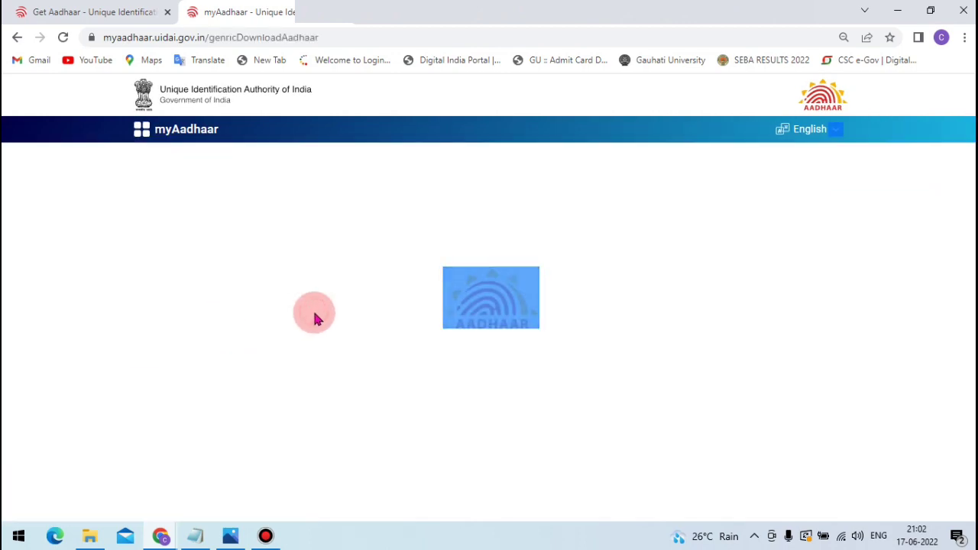
{"action": "left_click", "coordinate": [314, 314]}
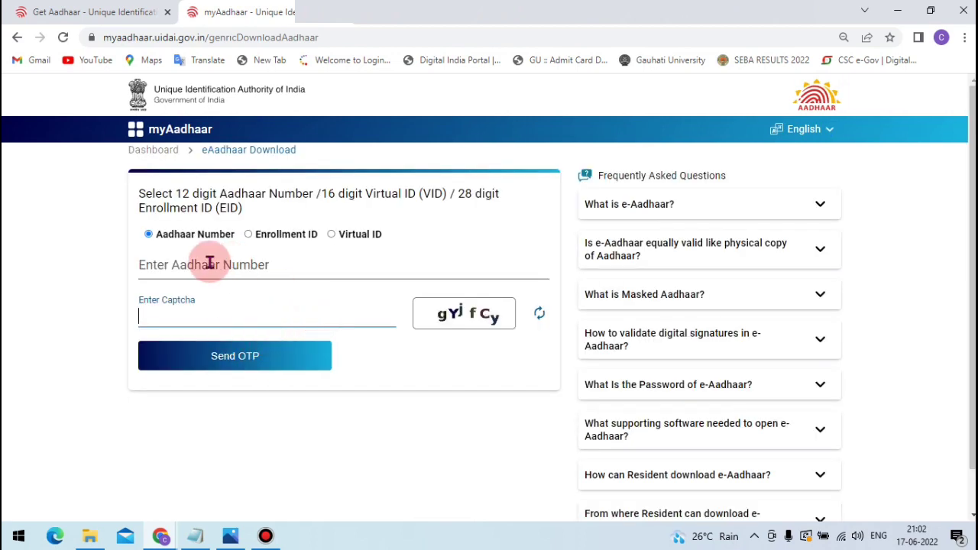
{"action": "left_click", "coordinate": [194, 312]}
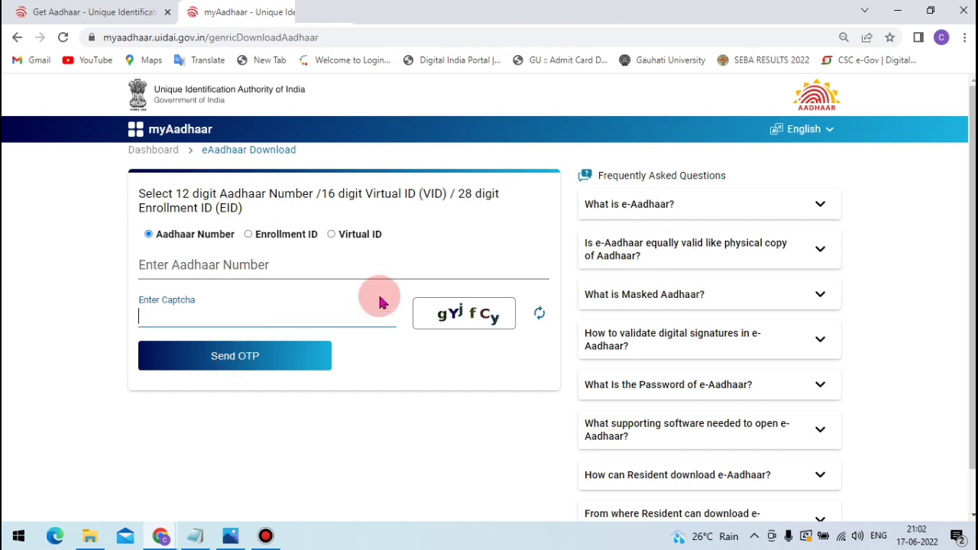